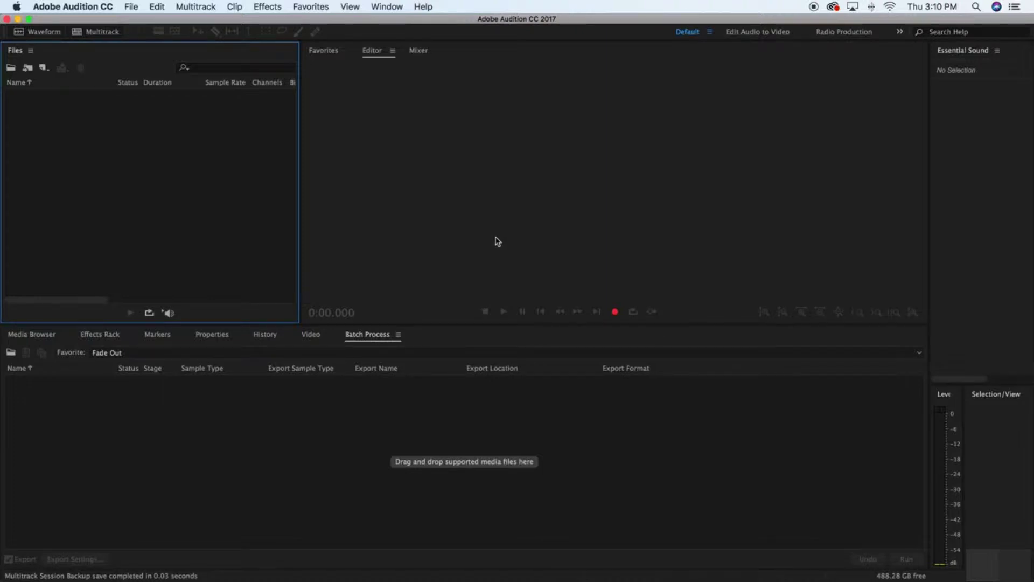
left_click(498, 241)
left_click(136, 11)
mouse_move(165, 26)
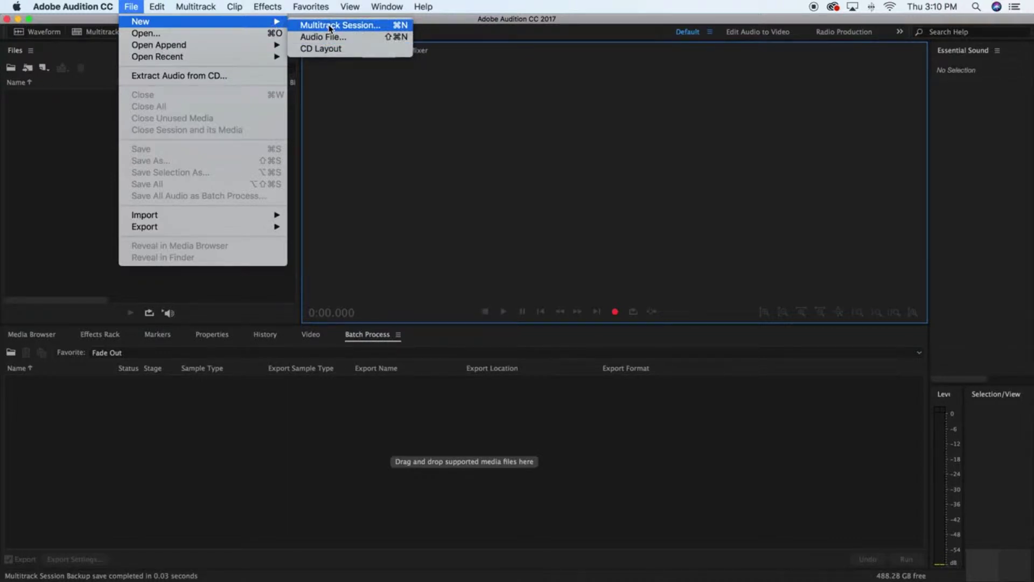
left_click(383, 171)
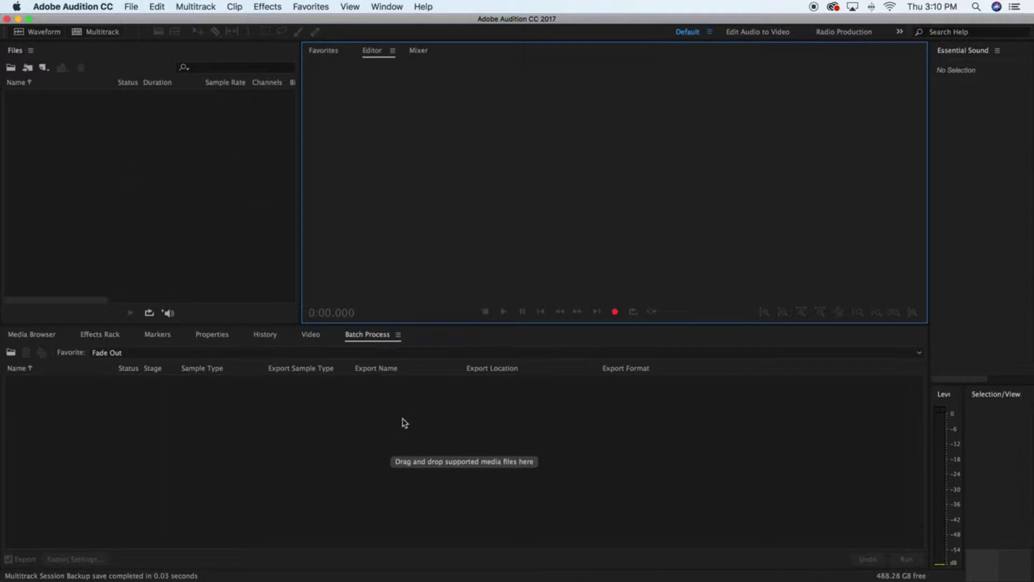
Create a new stereo audio file named "New Waveform" at 48000 Hz and 32-bit float
left_click(40, 34)
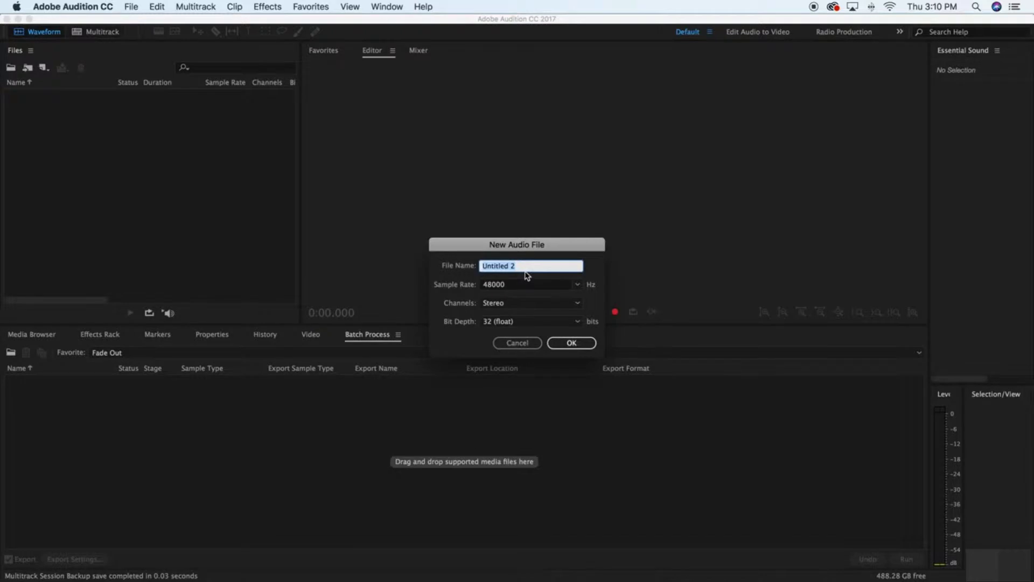
type("New Waveform")
left_click(574, 343)
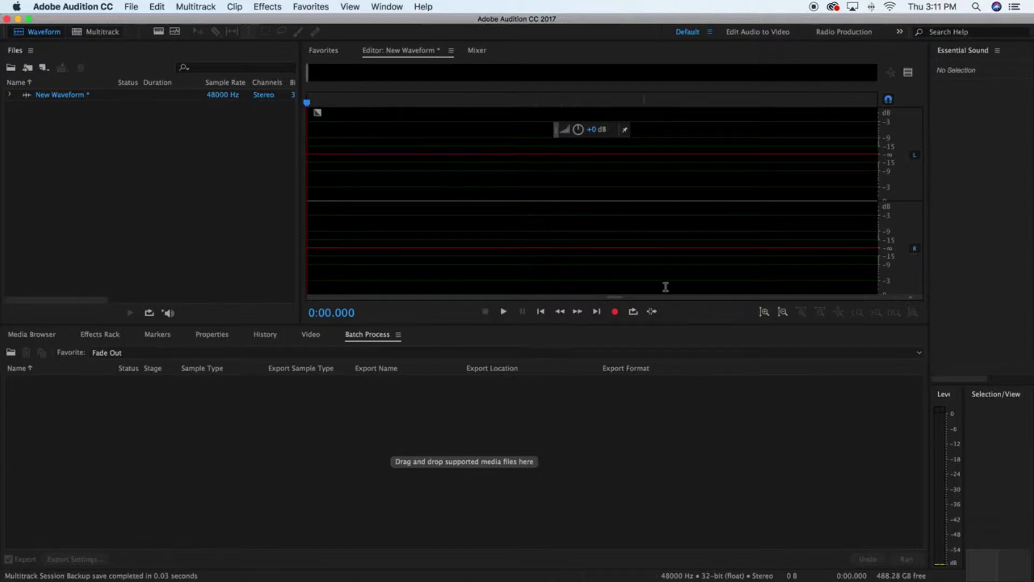
Record a short take of about 4.4 seconds into New Waveform and stop the recording
left_click(615, 316)
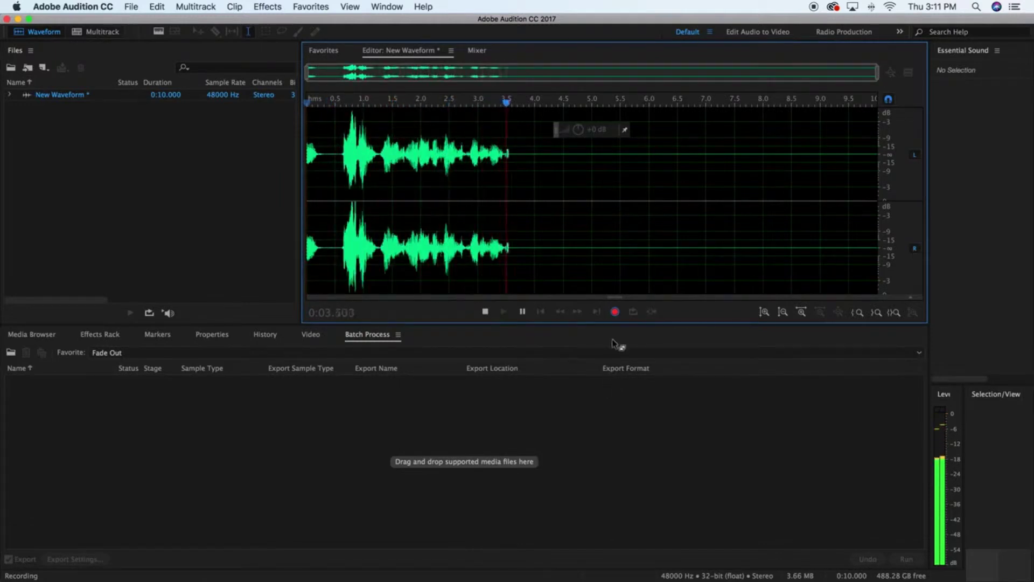
left_click(616, 313)
left_click(608, 223)
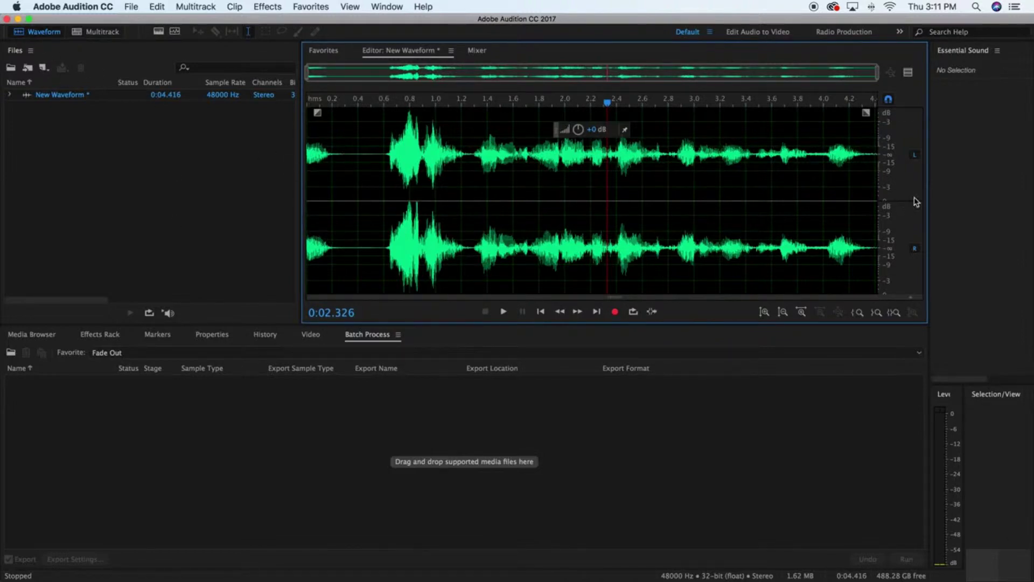
Cut sections out of the early part of the recorded waveform and delete all of its remaining audio
left_click_drag(384, 250, 435, 247)
left_click(358, 247)
key("Delete")
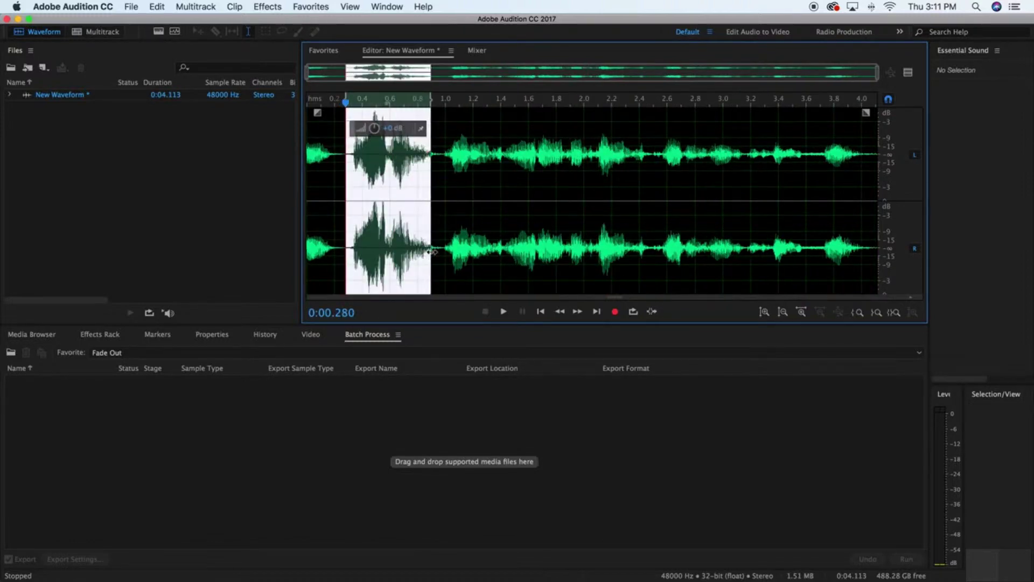
key("Delete")
left_click(431, 246)
key("ctrl+a")
key("Delete")
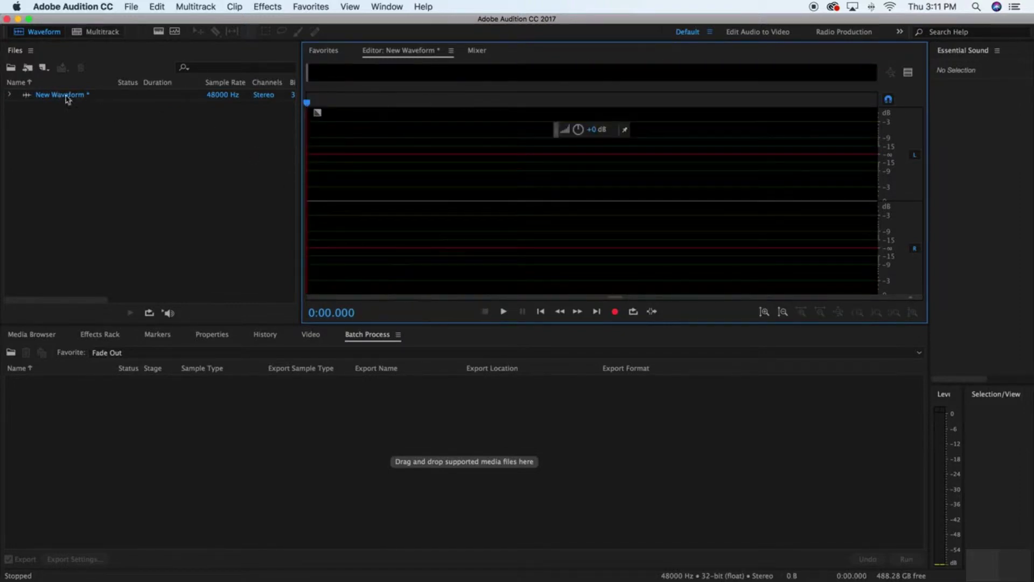
left_click(86, 52)
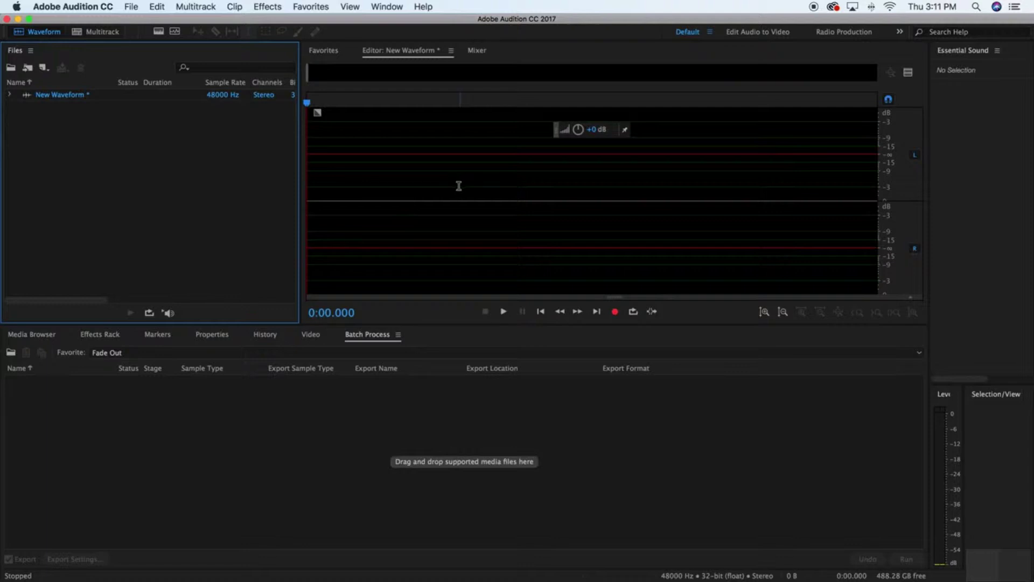
left_click(525, 195)
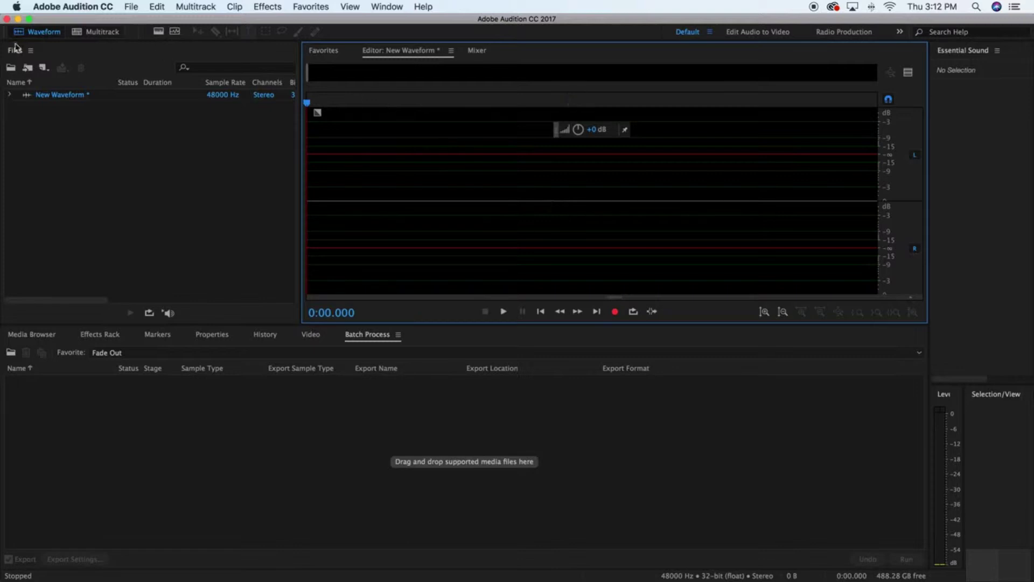
left_click(65, 53)
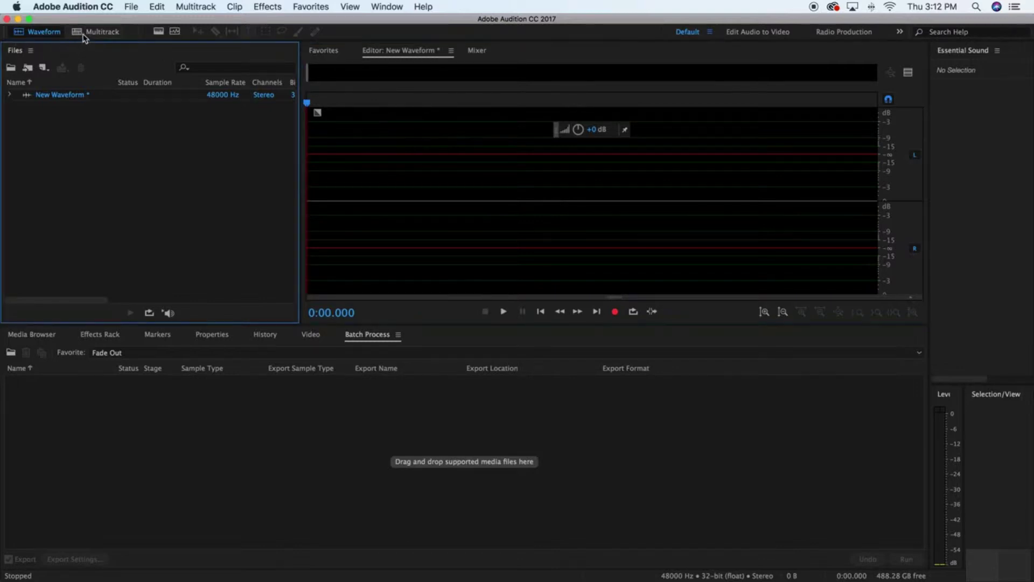
Create a new multitrack session named "Session 1" at 48000 Hz, 32-bit float, with a stereo master and no template
left_click(83, 34)
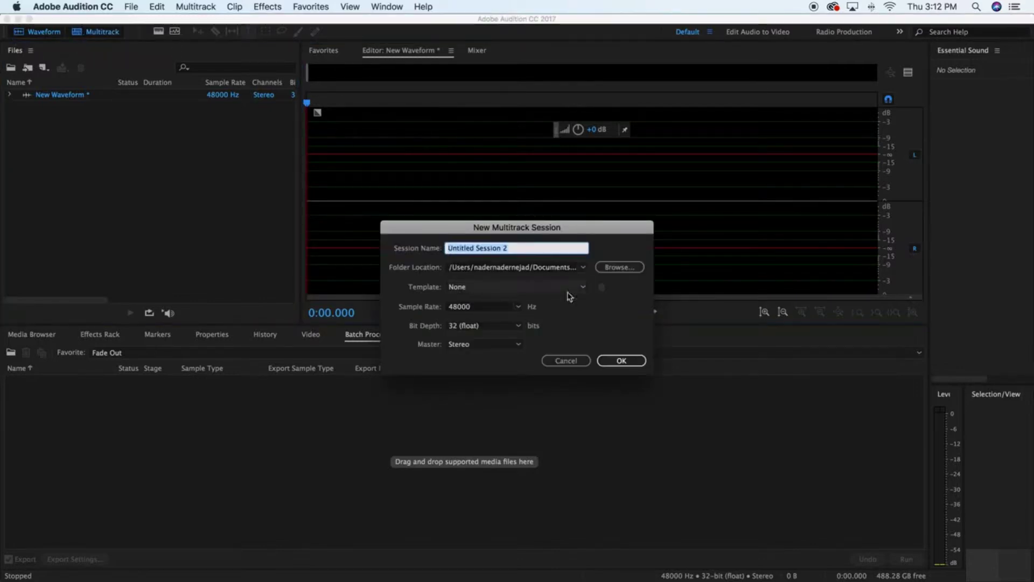
left_click(565, 360)
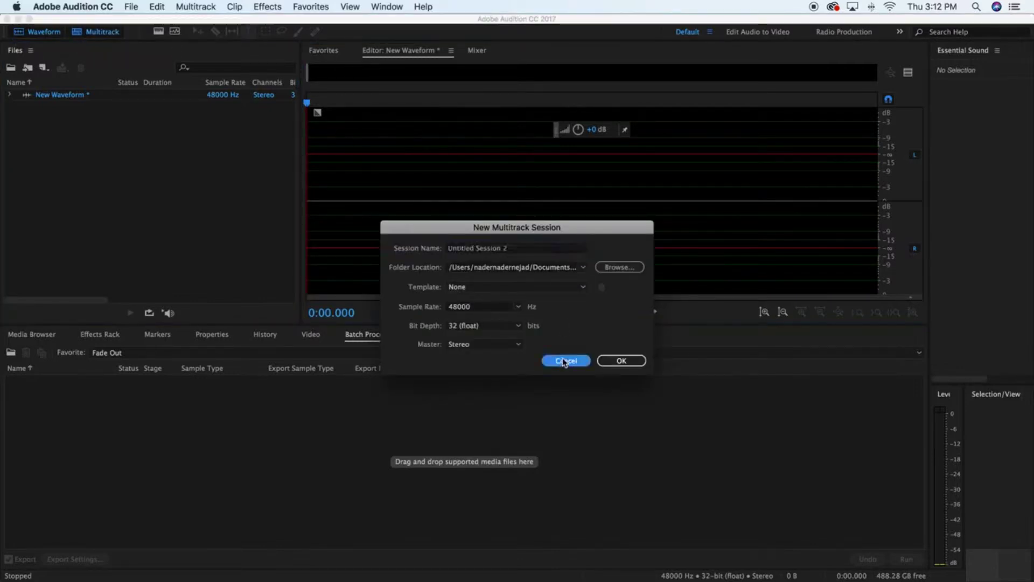
left_click(100, 37)
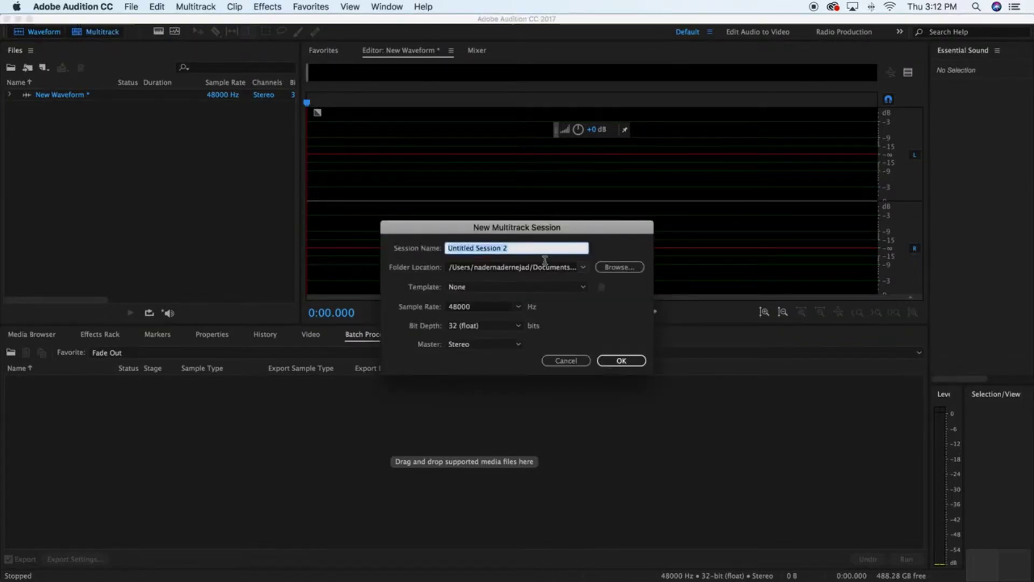
type("Session")
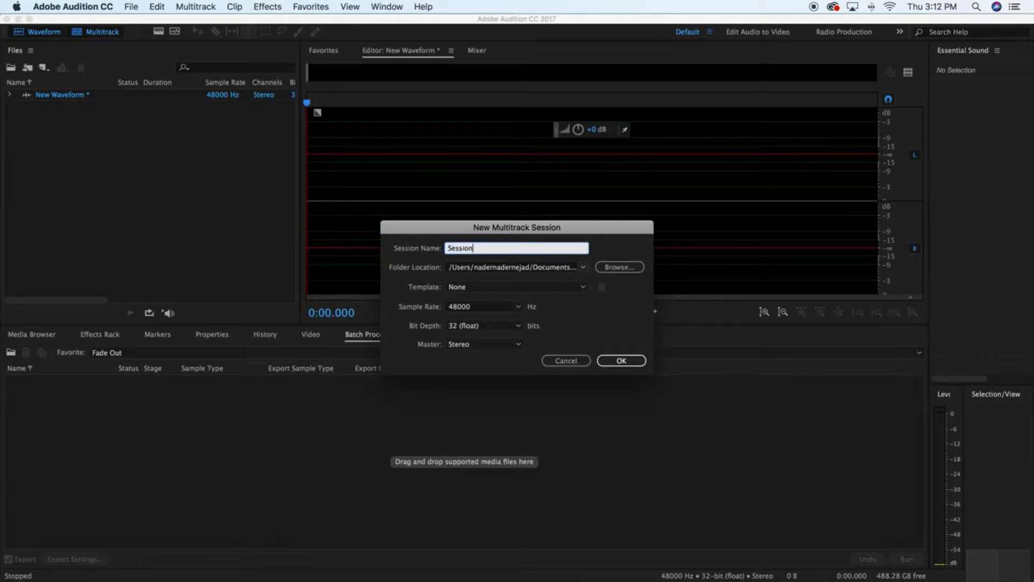
type(" 1")
key("Tab")
key("Return")
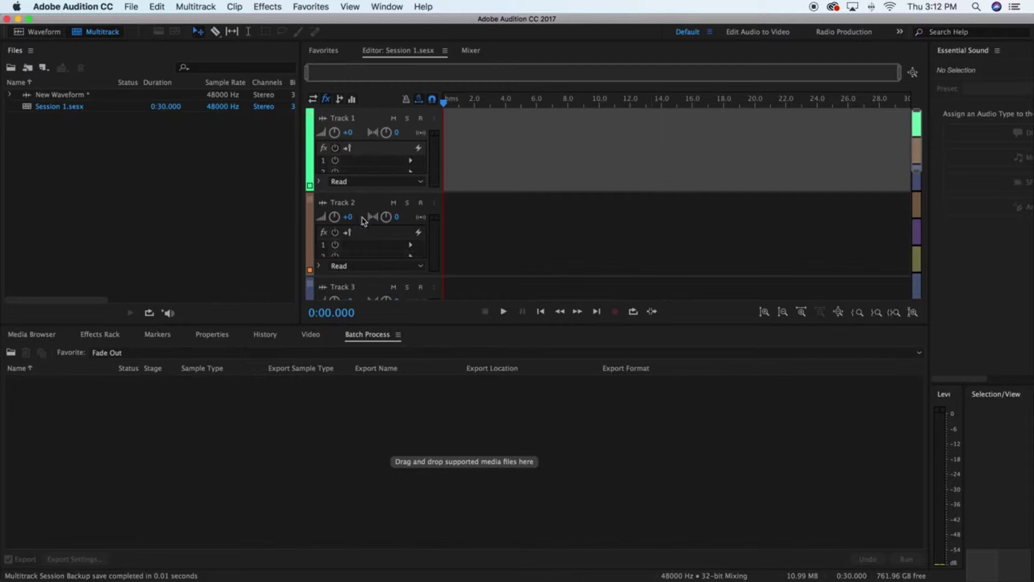
Look over the tracks of Session 1 and compare the multitrack view with the waveform view
scroll(547, 220, "down", 3)
scroll(544, 222, "up", 3)
left_click(46, 32)
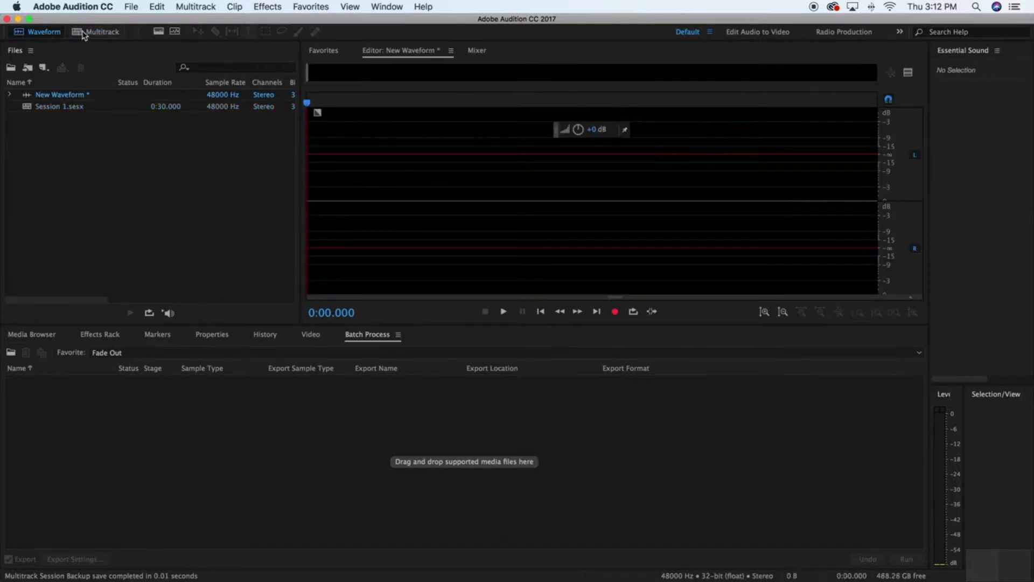
left_click(84, 32)
Record a new take of about 4.2 seconds into New Waveform in the waveform view
left_click(45, 33)
scroll(589, 334, "up", 1)
scroll(590, 337, "up", 5)
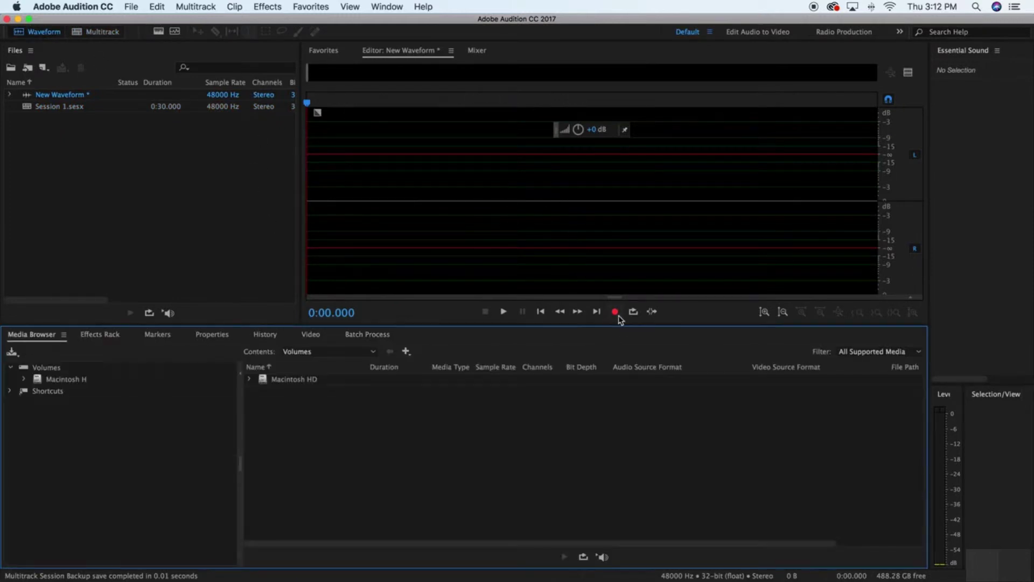
left_click(615, 312)
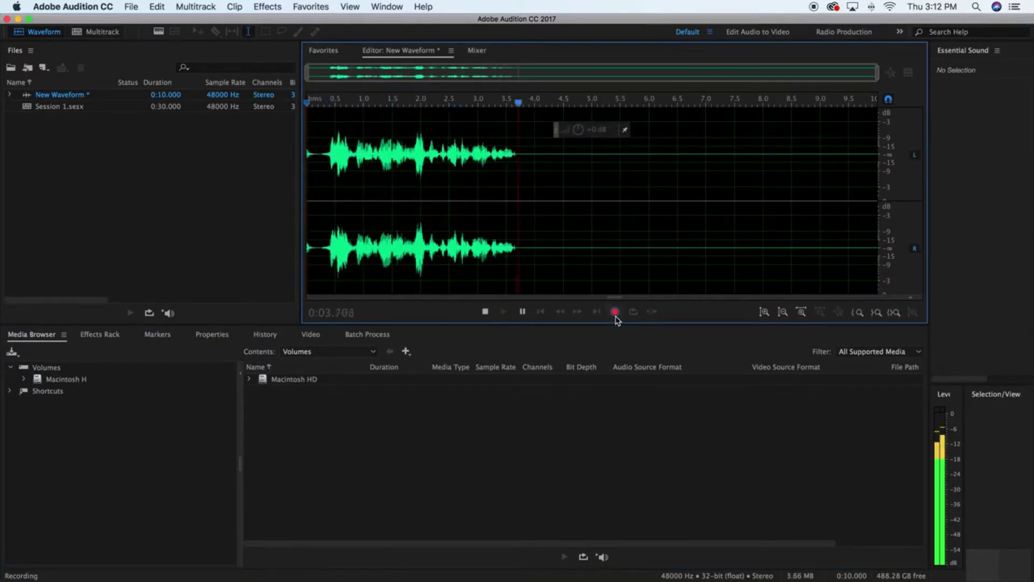
left_click(616, 312)
Add the New Waveform recording to Track 1 of Session 1 and shift the clip to the start of the timeline
left_click(103, 32)
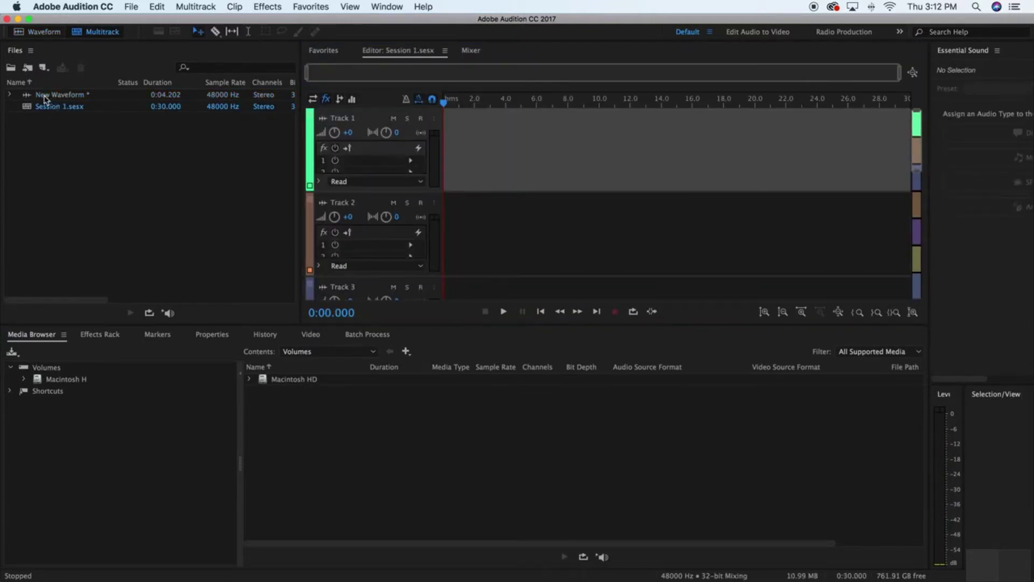
left_click_drag(44, 98, 445, 144)
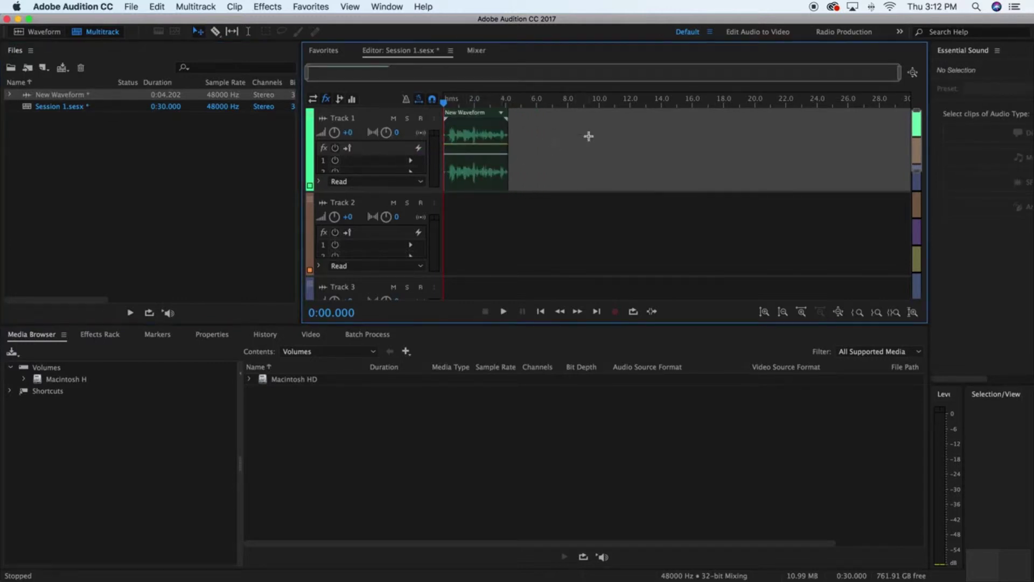
left_click_drag(445, 143, 424, 168)
Delete a short section starting at about 1.6 s from New Waveform and check the clip in the multitrack session
left_click(29, 36)
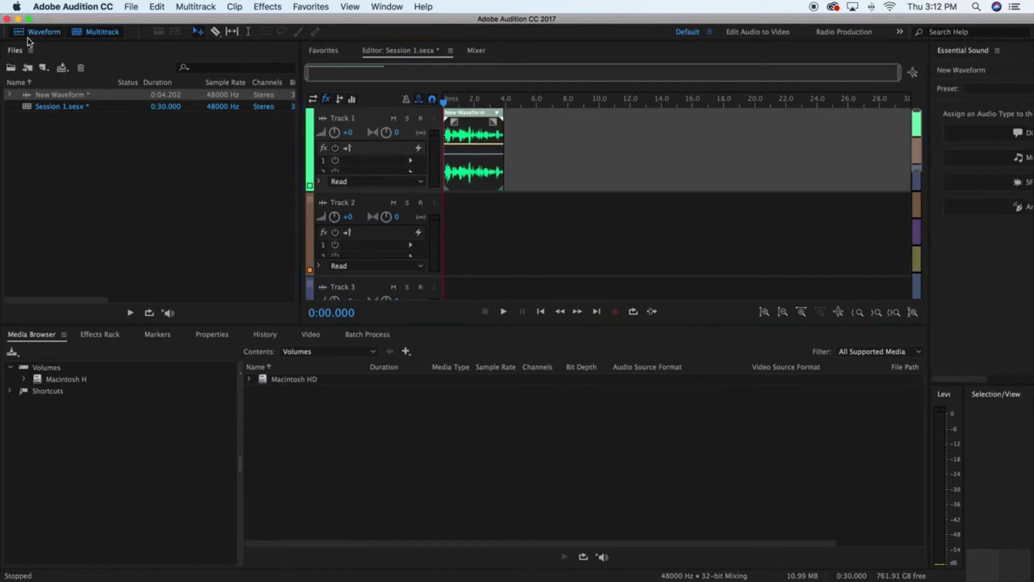
left_click_drag(539, 250, 560, 253)
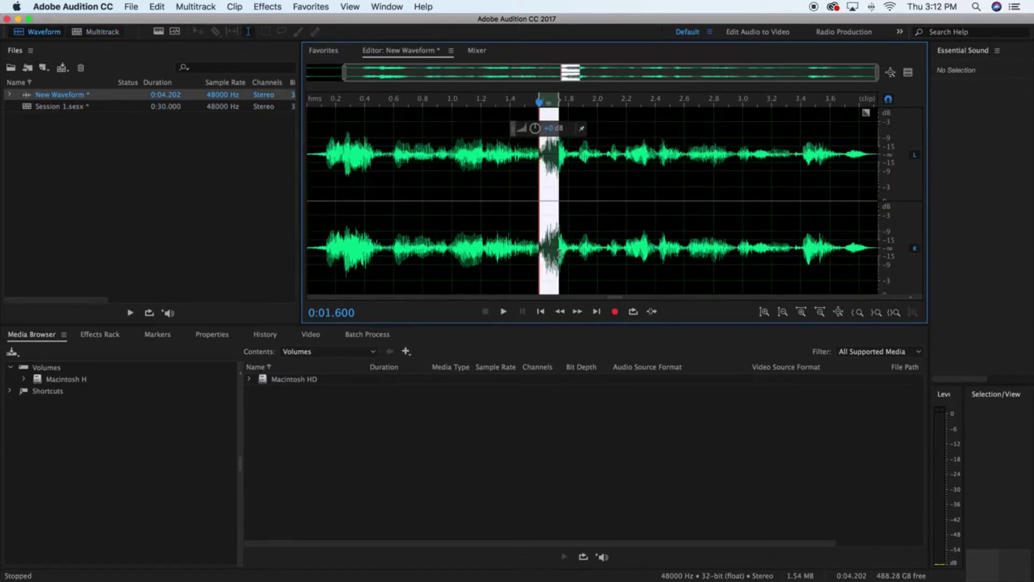
key("Delete")
left_click(95, 32)
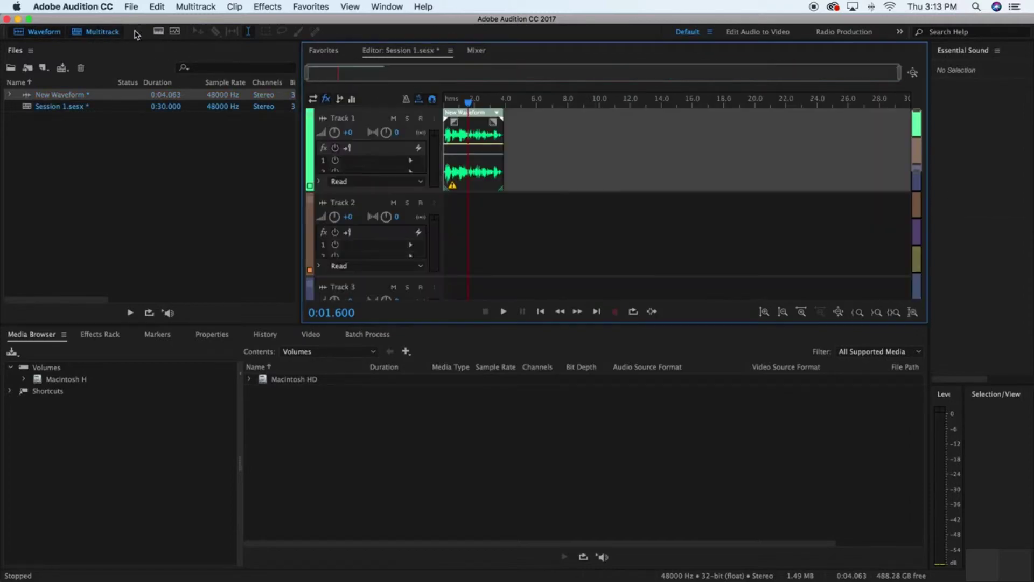
Delete nearly all of the audio in New Waveform, including the spoken part, in the waveform view
left_click(48, 33)
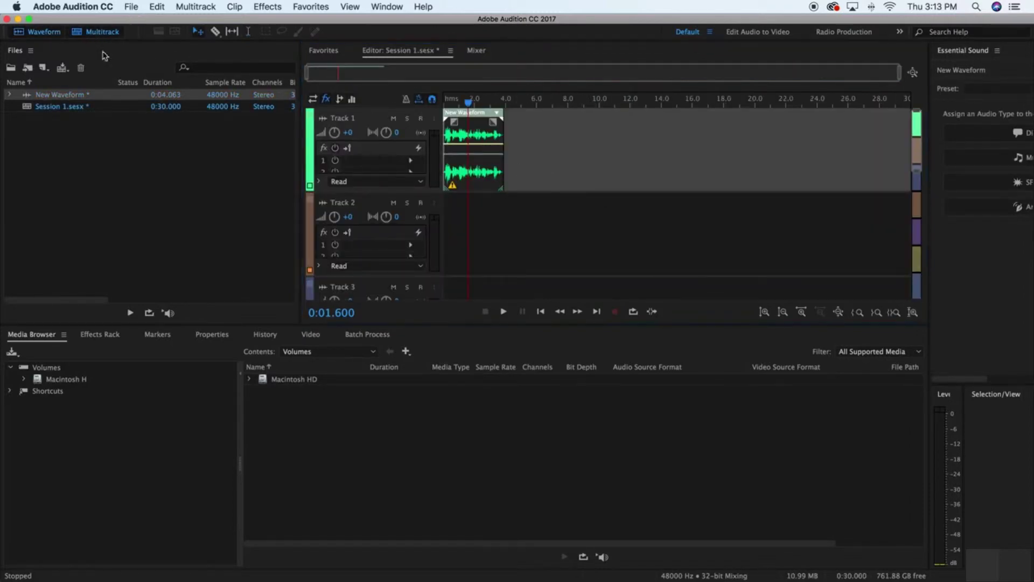
left_click_drag(325, 241, 952, 235)
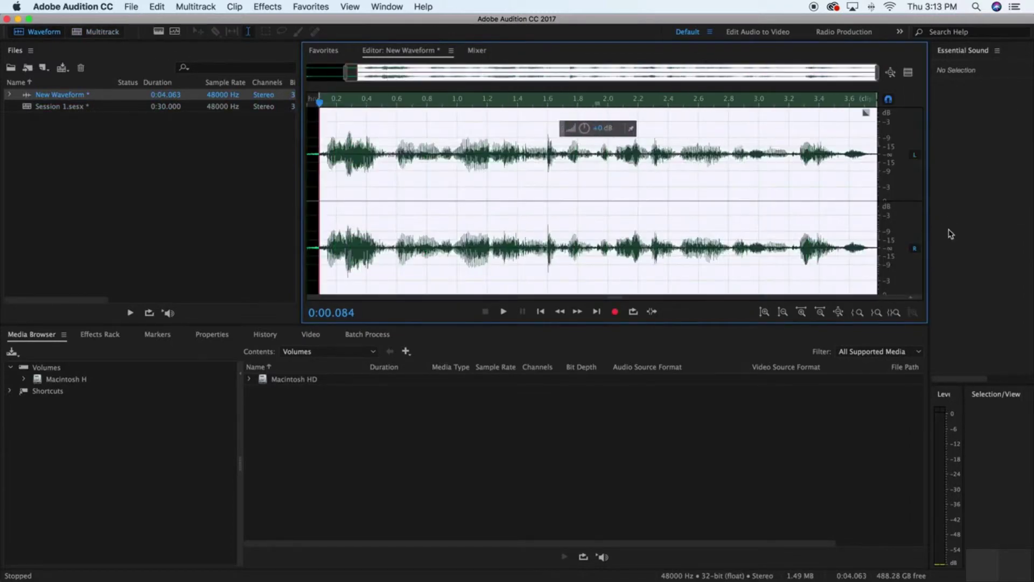
left_click(668, 233)
left_click_drag(844, 243, 235, 237)
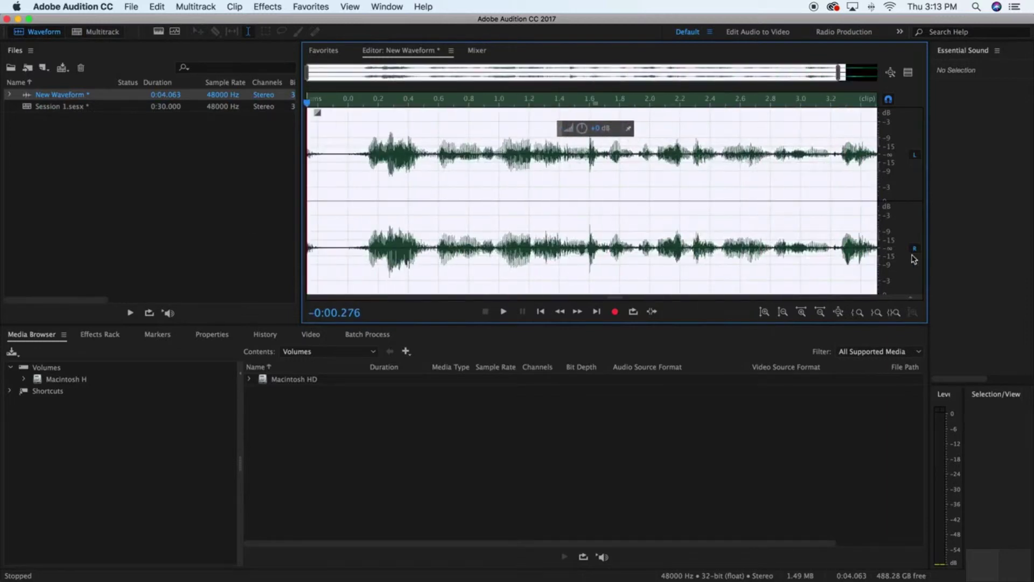
key("Delete")
Remove the New Waveform clip from Track 1 and clear the remaining audio from the New Waveform file
left_click(97, 32)
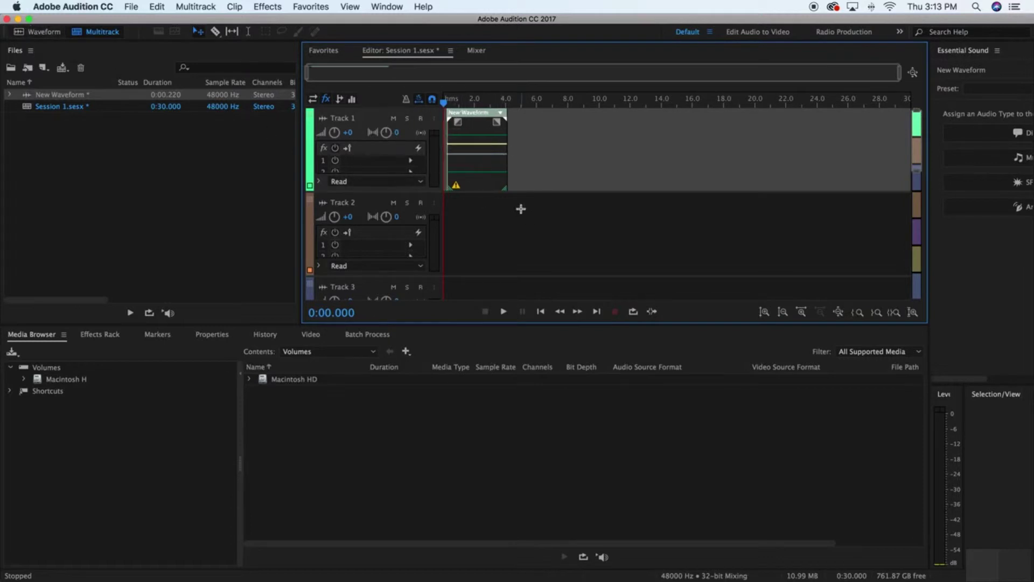
key("Delete")
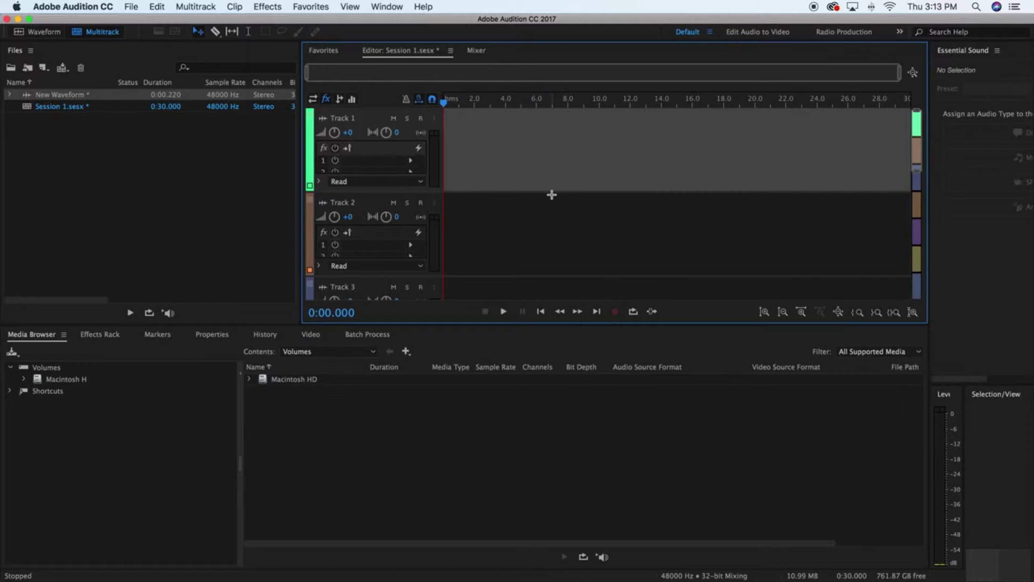
left_click(50, 36)
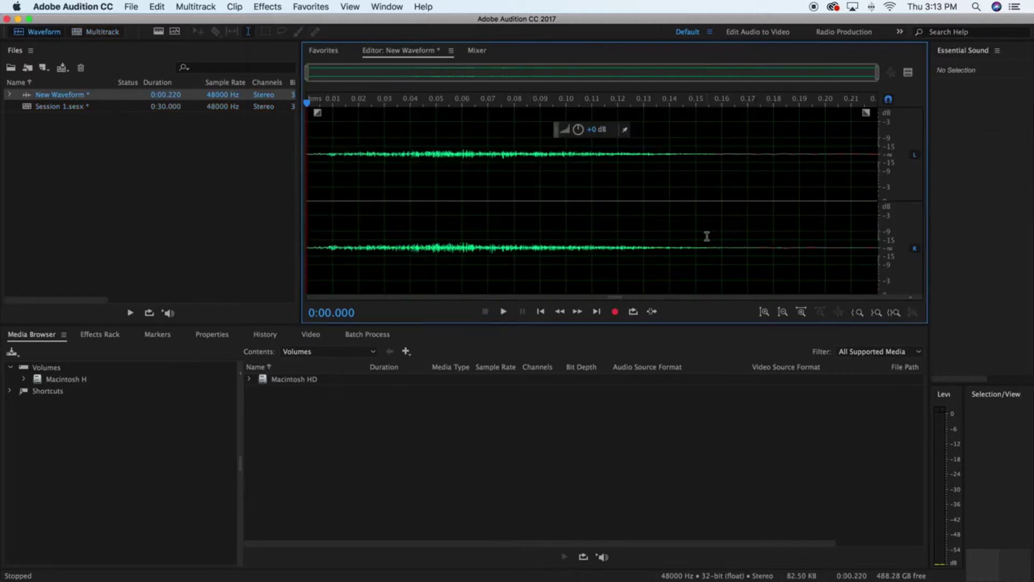
left_click(707, 236)
key("super+a")
key("Delete")
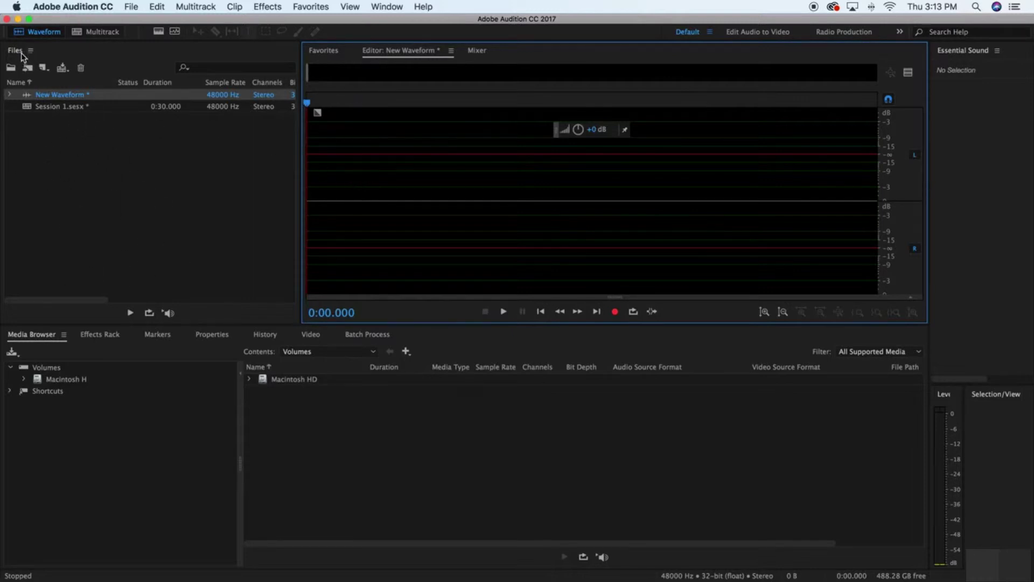
Try to place the empty New Waveform file on Track 1 of the multitrack session
left_click(93, 32)
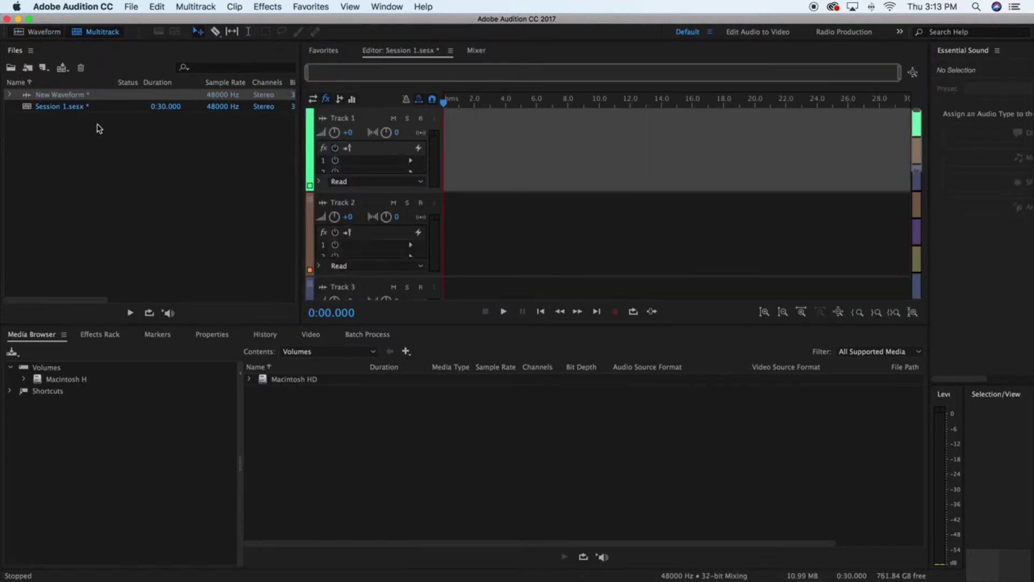
left_click(46, 99)
left_click_drag(46, 99, 556, 160)
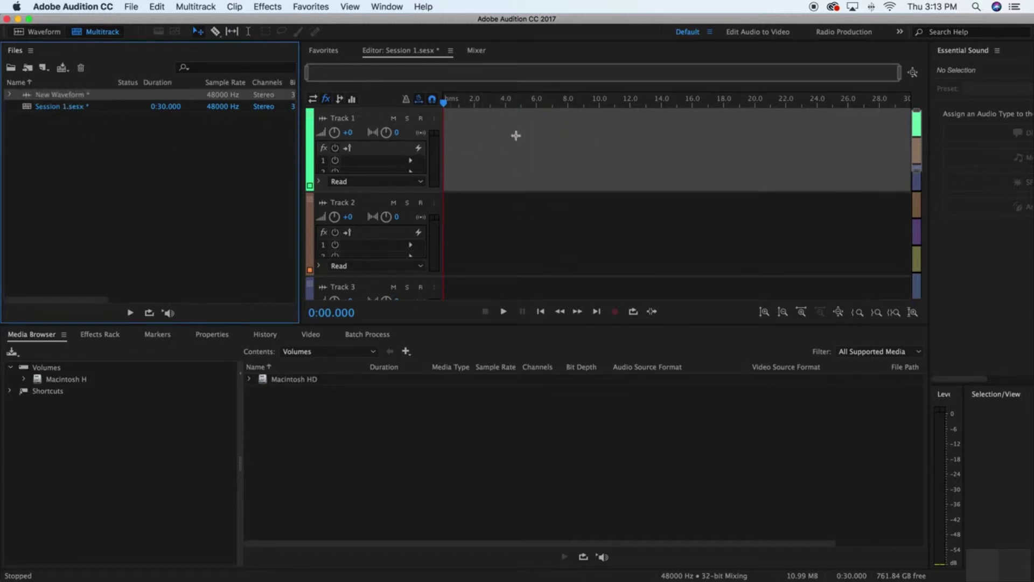
Play the multitrack session briefly, pause playback and return the playhead to the start
left_click(503, 311)
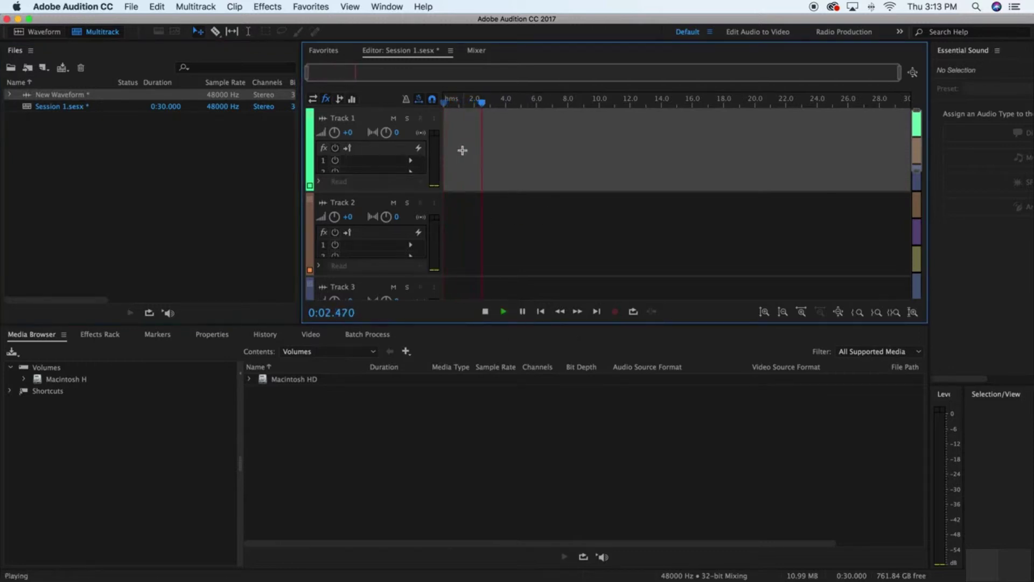
left_click(522, 312)
key("Home")
scroll(360, 155, "down", 10)
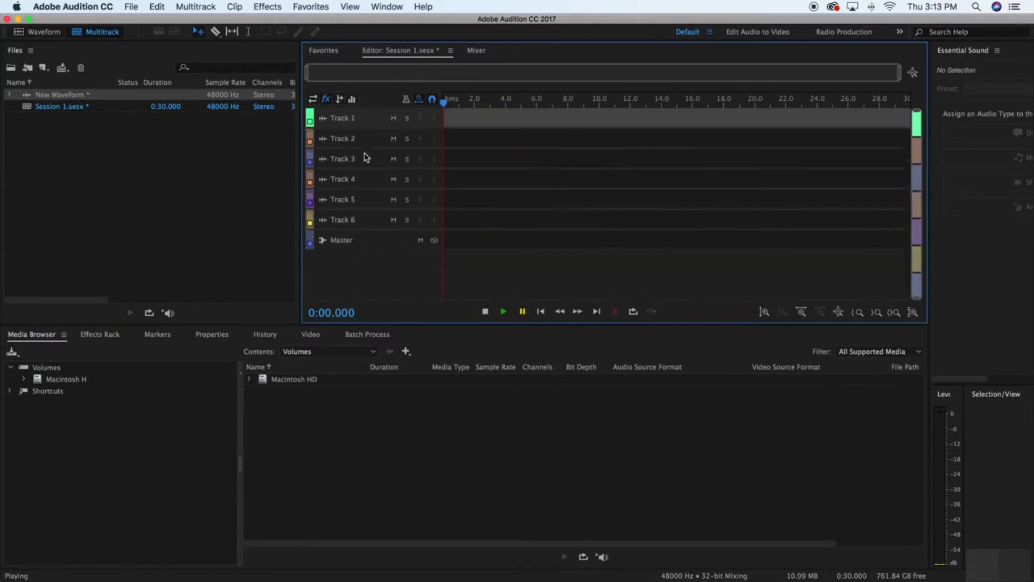
Enlarge the track heights in the multitrack session to expose each track's volume, pan and effects controls
scroll(366, 158, "up", 10)
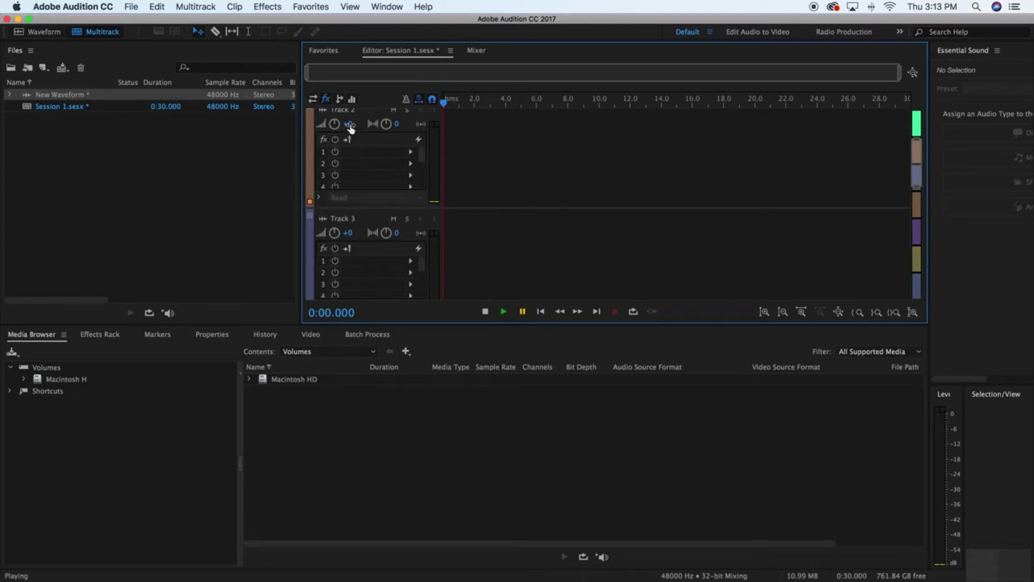
scroll(393, 129, "down", 3)
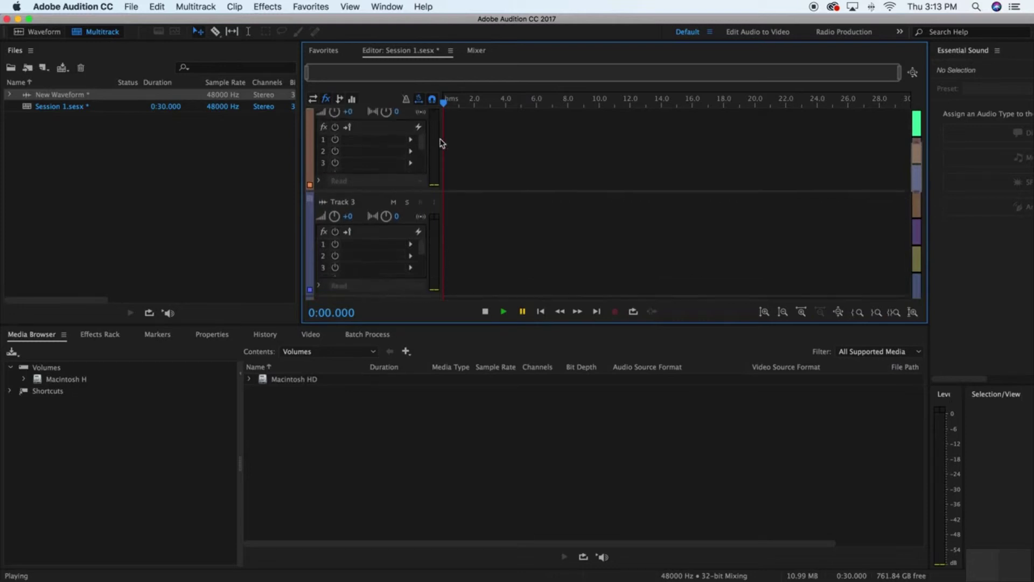
scroll(466, 143, "up", 4)
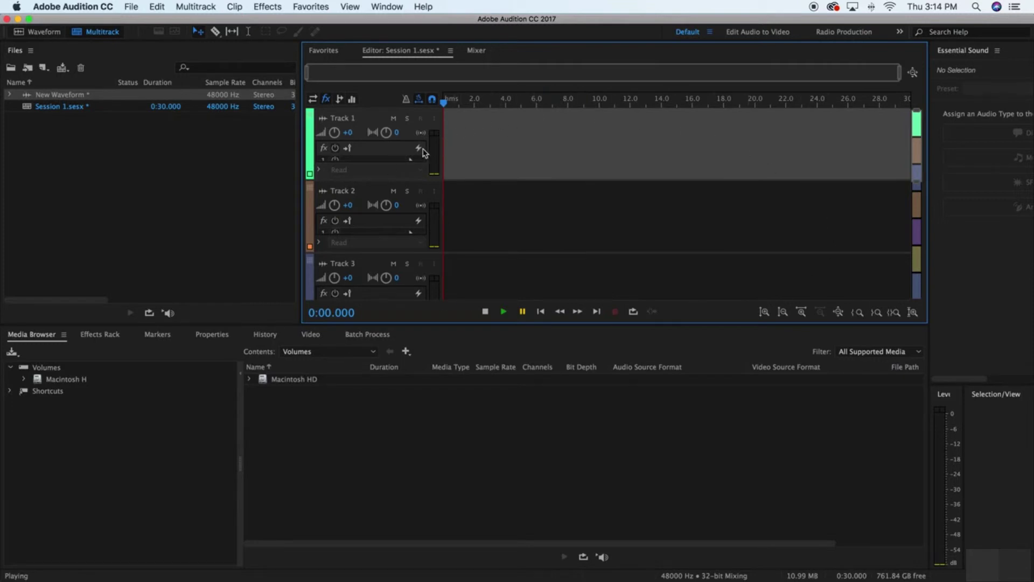
Compare the waveform view of New Waveform with the multitrack view of Session 1, ending in the multitrack view
left_click(43, 31)
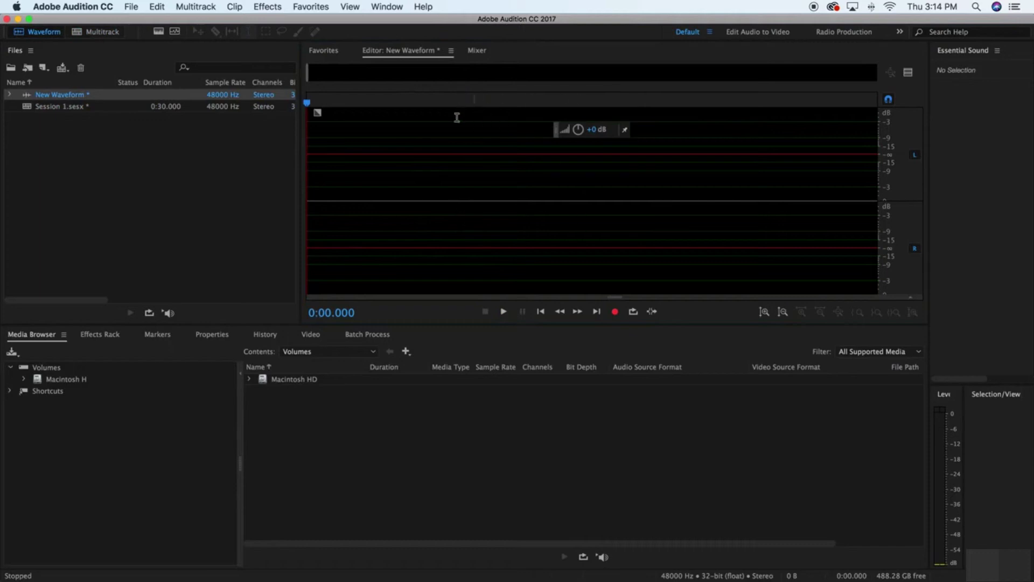
left_click(78, 31)
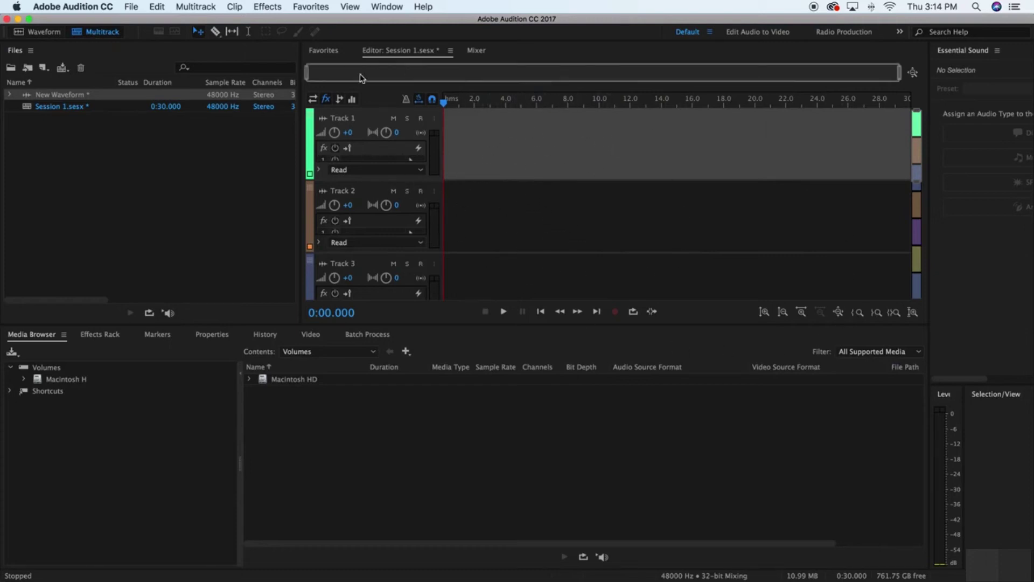
left_click(35, 32)
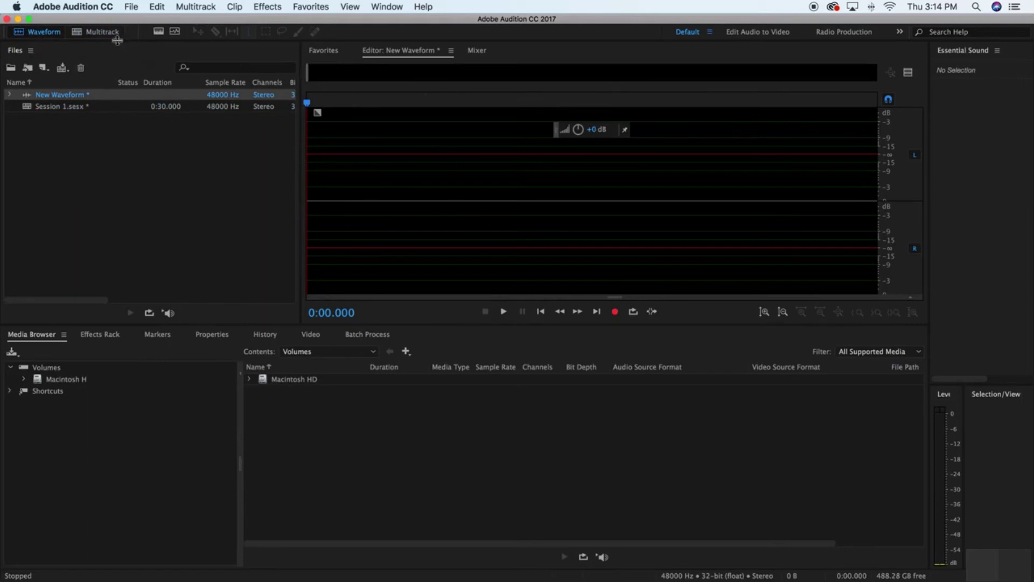
left_click(102, 32)
Change Track 1's automation mode to Touch, and briefly arm the track for recording before disarming it
scroll(425, 169, "down", 3)
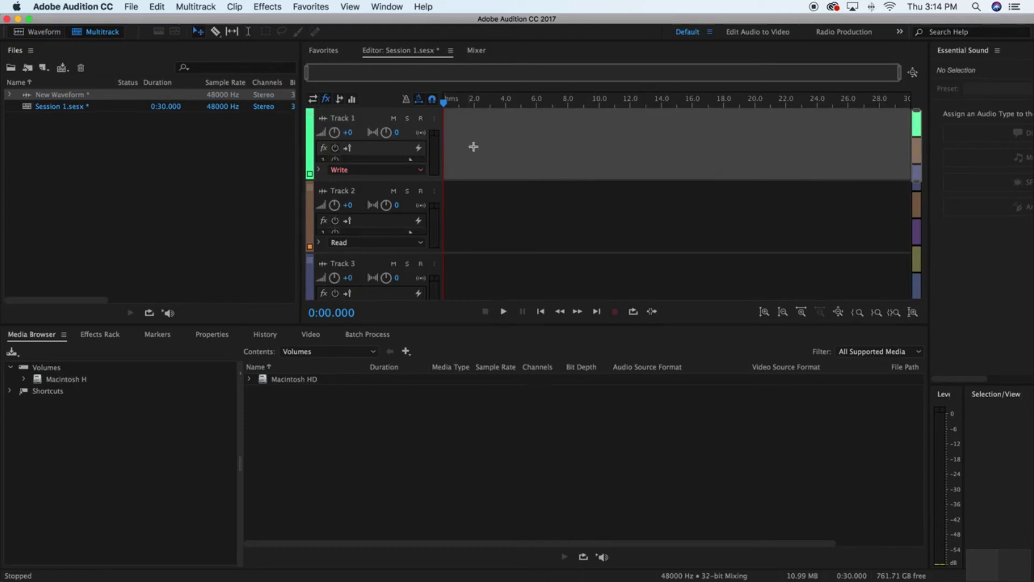
left_click(422, 119)
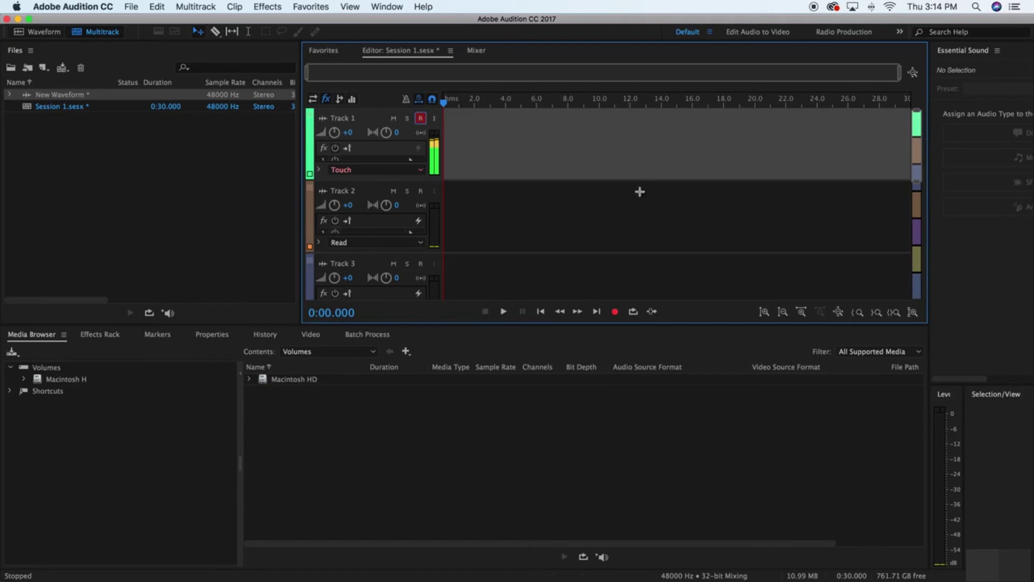
left_click(421, 118)
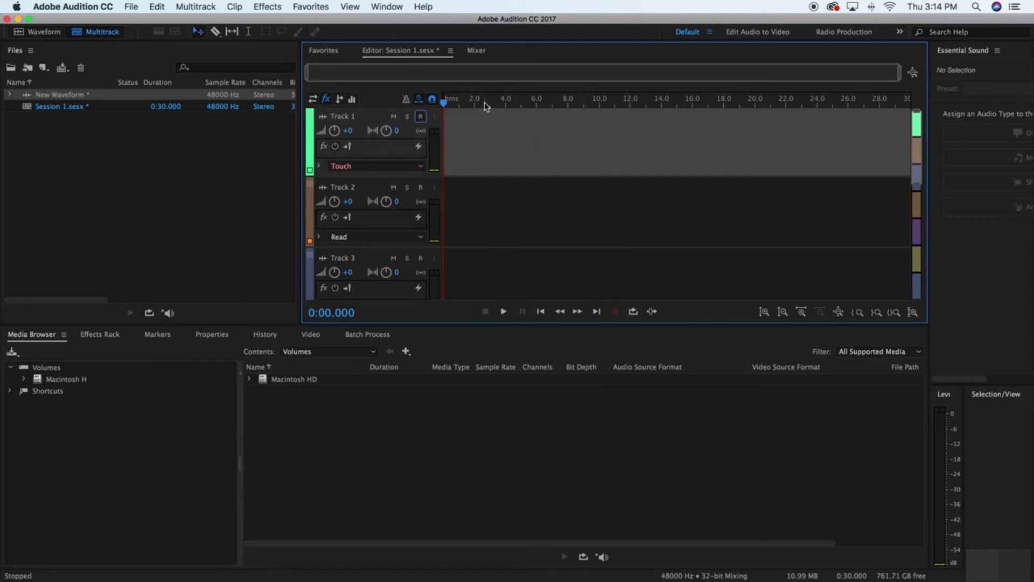
left_click(158, 227)
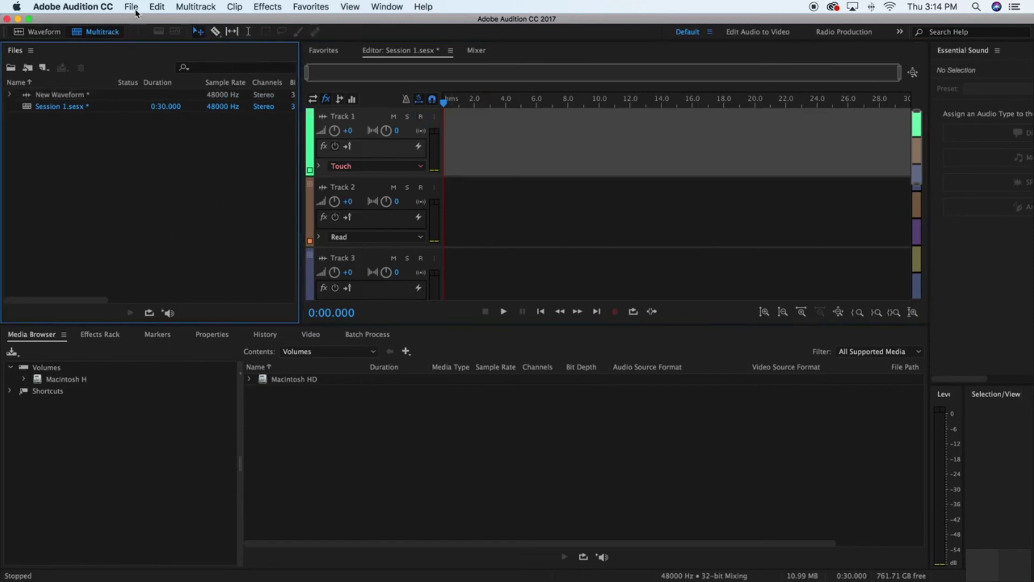
left_click(240, 10)
left_click(240, 10)
left_click(271, 10)
left_click(271, 9)
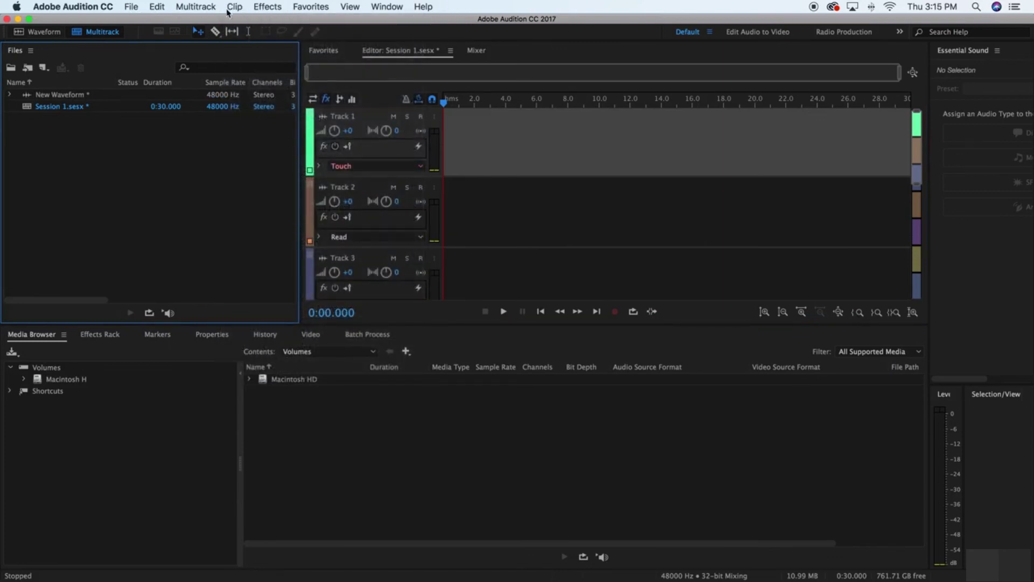